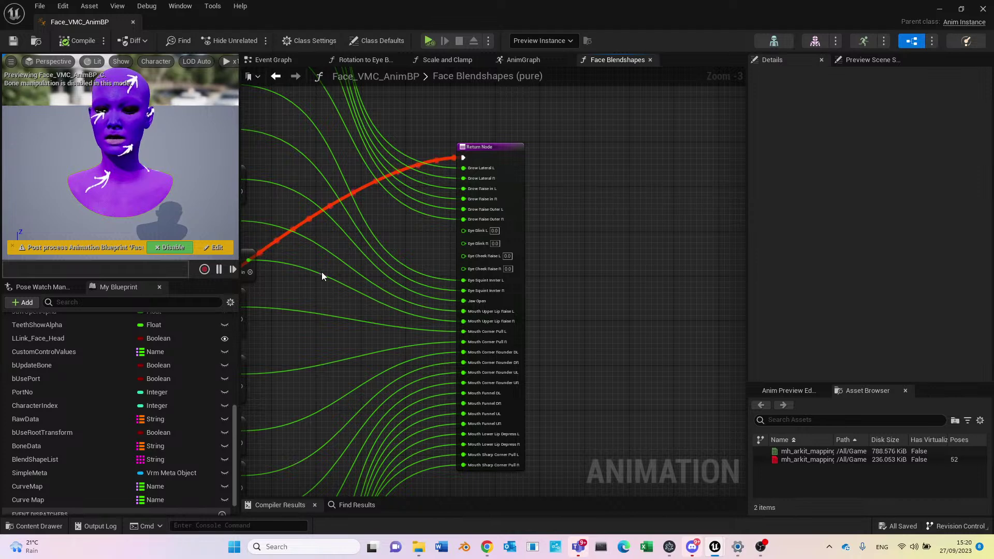
# Examine the Face Blendshapes function graph from its Return Node back to the grouped source nodes feeding it.
pyautogui.scroll(-4, 327, 168)
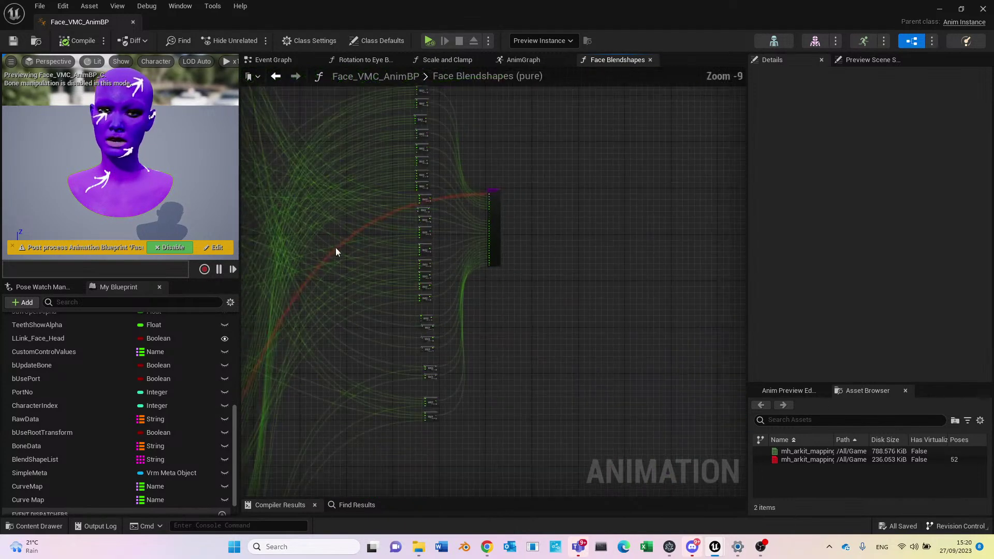
pyautogui.moveTo(294, 216); pyautogui.dragTo(672, 200, button='right')
pyautogui.scroll(-2, 387, 225)
pyautogui.scroll(-3, 386, 225)
pyautogui.moveTo(392, 337); pyautogui.dragTo(312, 162, button='right')
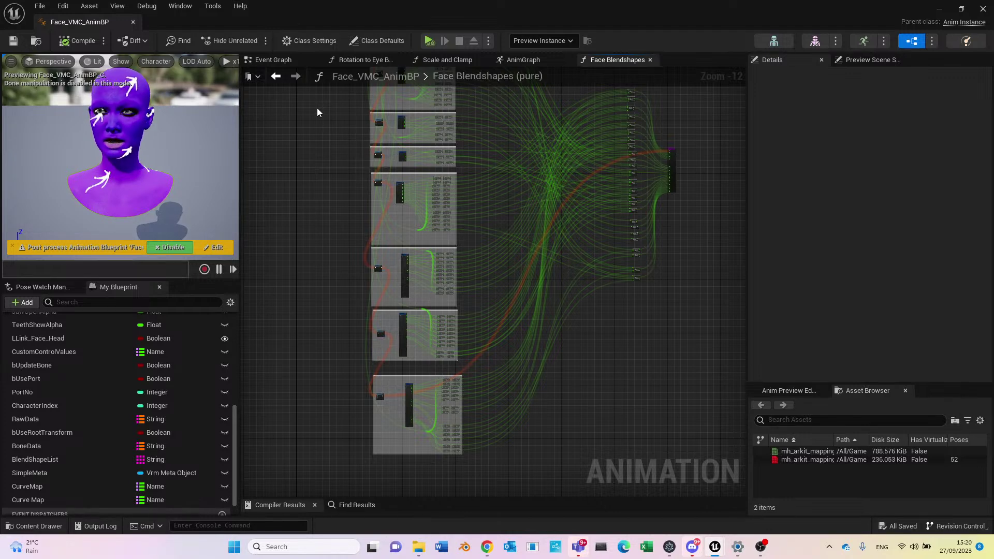
pyautogui.moveTo(433, 231); pyautogui.dragTo(437, 343, button='right')
# Examine the AnimGraph's blendshape node groups and the pose chain leading to the Cache Pose section.
pyautogui.click(523, 60)
pyautogui.scroll(-5, 372, 126)
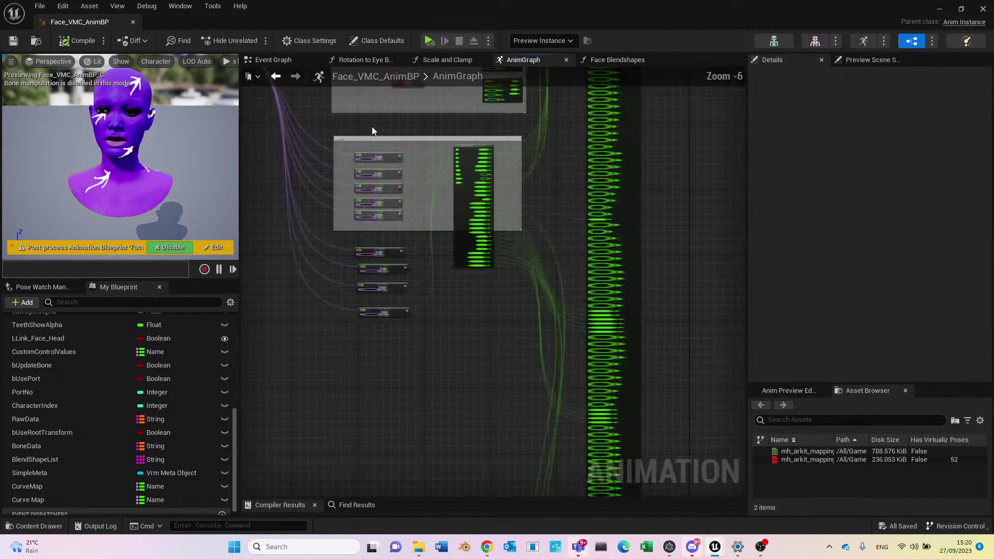
pyautogui.scroll(2, 413, 267)
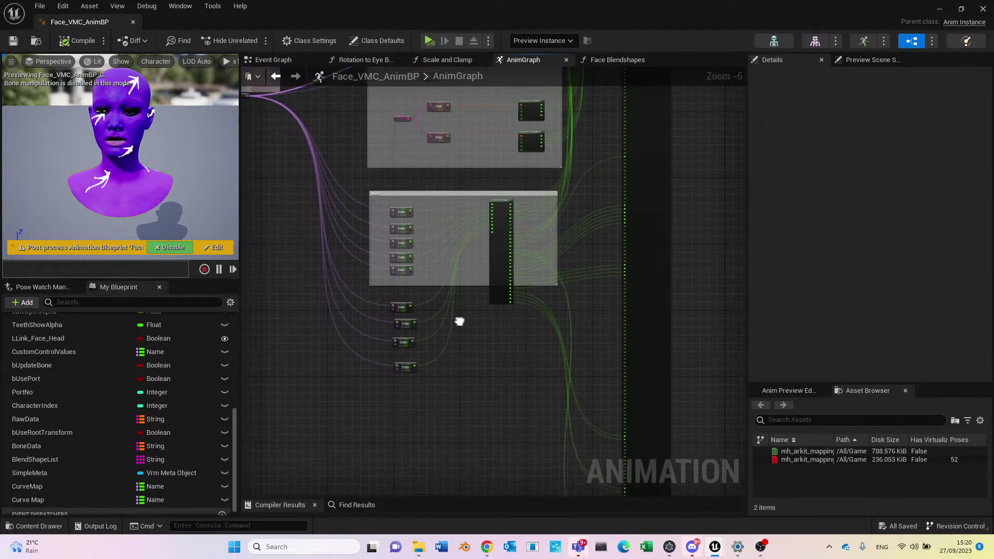
pyautogui.scroll(-1, 517, 356)
pyautogui.moveTo(516, 356); pyautogui.dragTo(499, 524, button='right')
pyautogui.scroll(4, 659, 175)
pyautogui.scroll(-6, 632, 306)
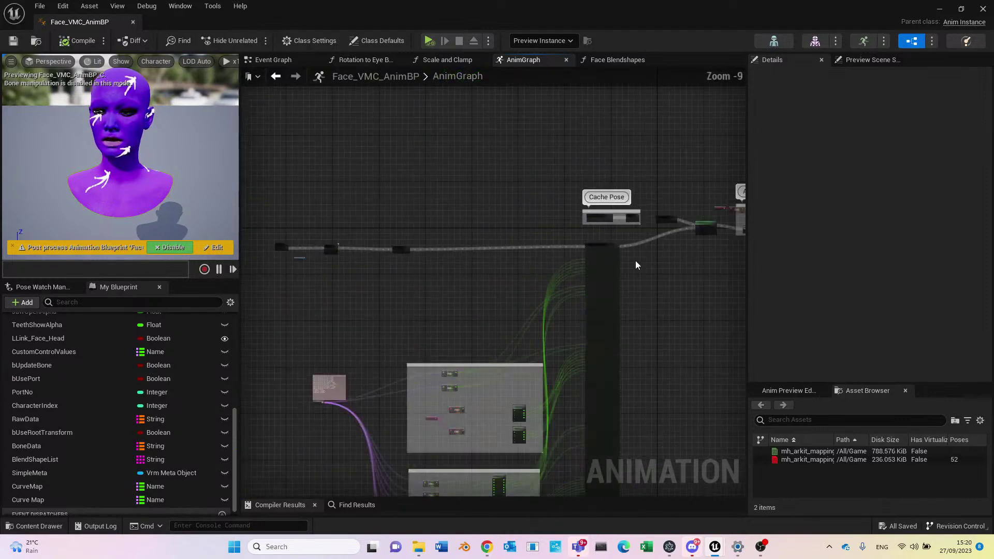
pyautogui.moveTo(443, 317); pyautogui.dragTo(570, 228, button='right')
pyautogui.scroll(3, 543, 193)
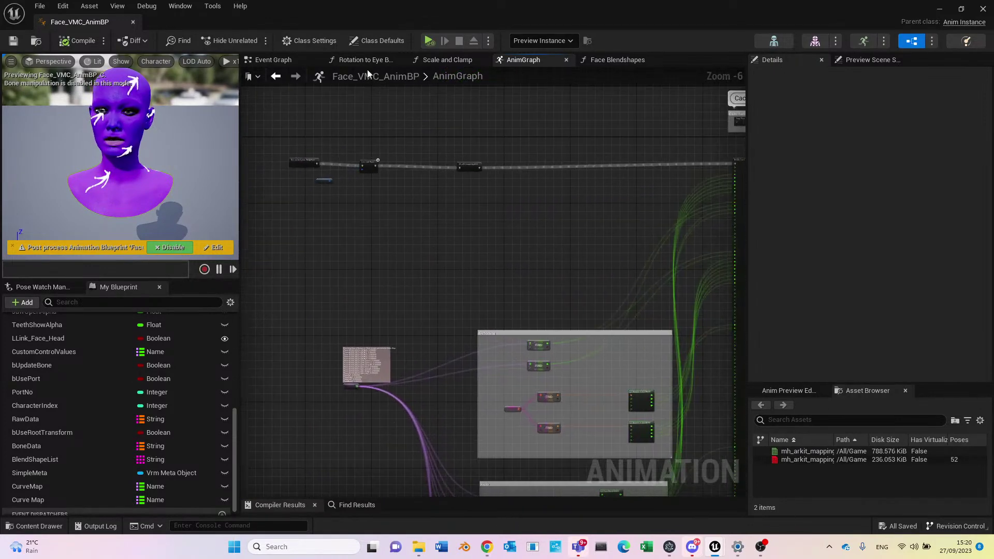
# Show the animation blueprint's Event Graph, minimize the blueprint editor and return to the level viewport.
pyautogui.click(362, 60)
pyautogui.click(274, 60)
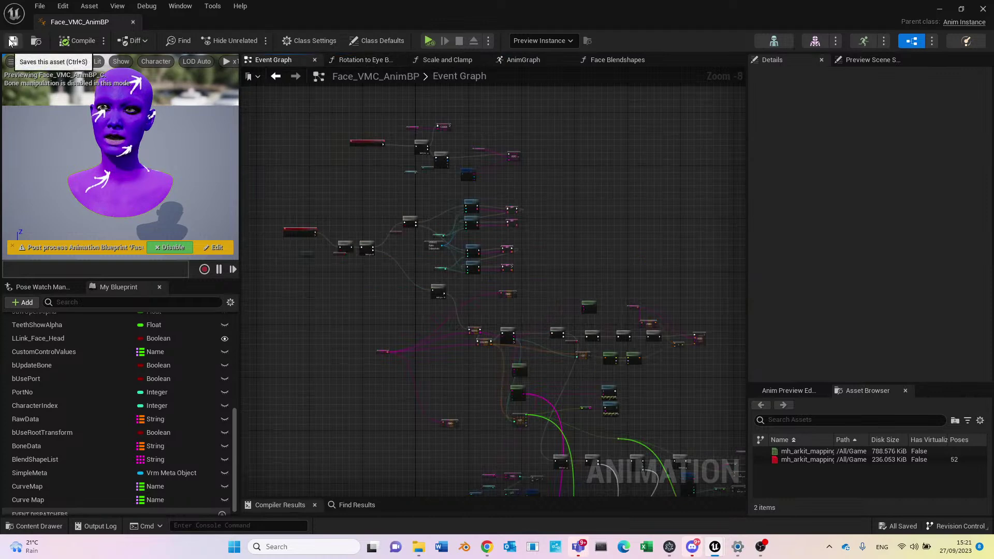
pyautogui.click(937, 10)
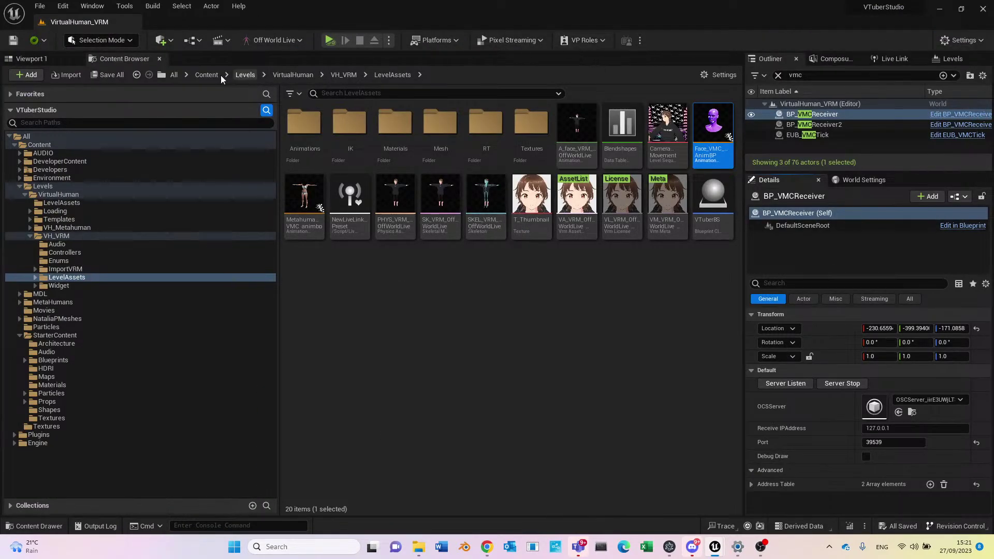
pyautogui.click(32, 58)
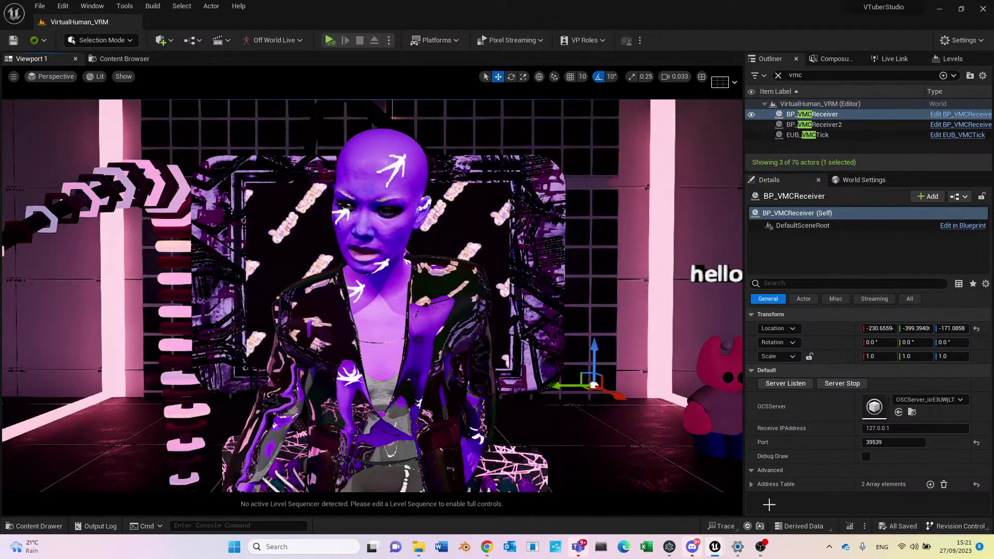
# Bring up System Animator beside the live character, and view the character in the level from closer and farther away.
pyautogui.click(670, 546)
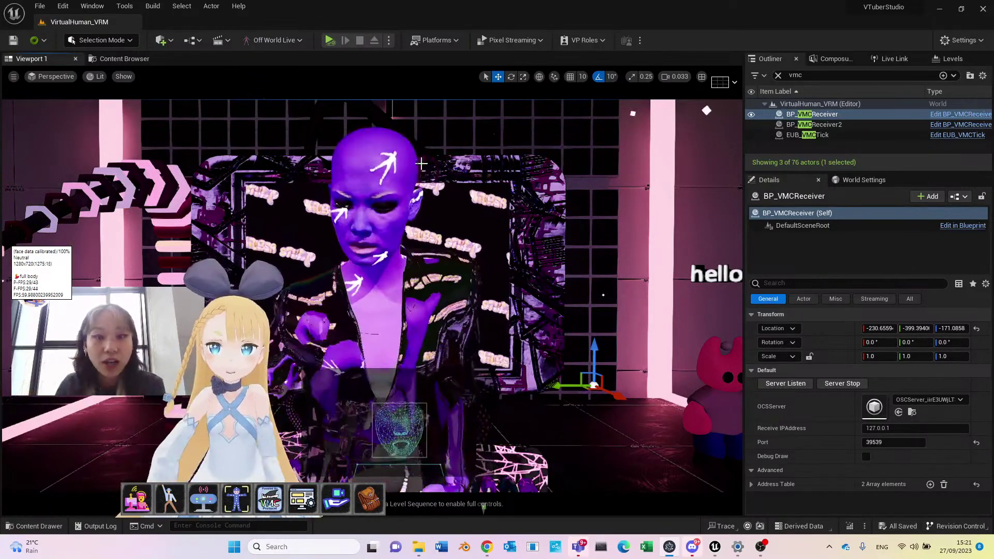
pyautogui.moveTo(440, 153); pyautogui.dragTo(438, 133, button='right')
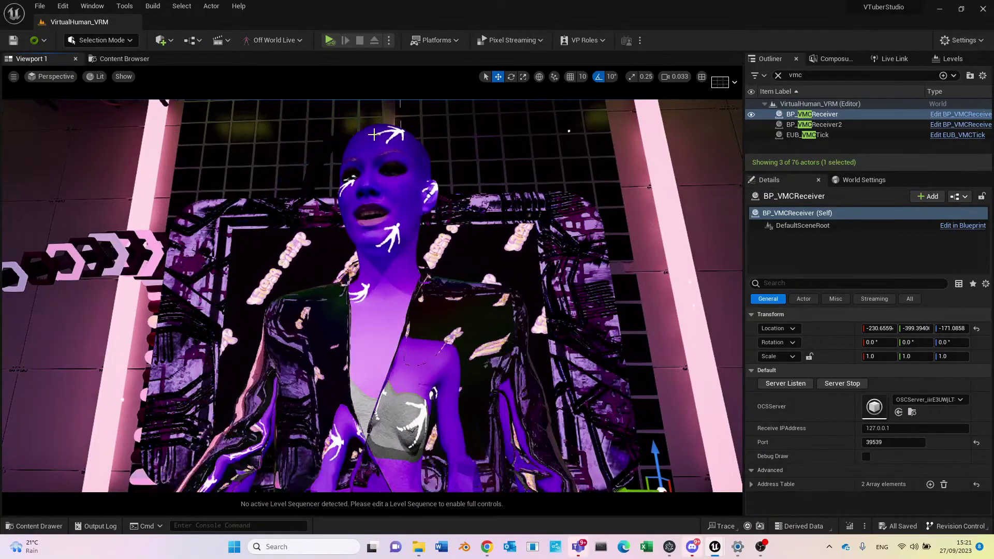
pyautogui.scroll(-5, 374, 135)
pyautogui.moveTo(377, 186); pyautogui.dragTo(377, 187, button='right')
pyautogui.moveTo(509, 303); pyautogui.dragTo(509, 302, button='right')
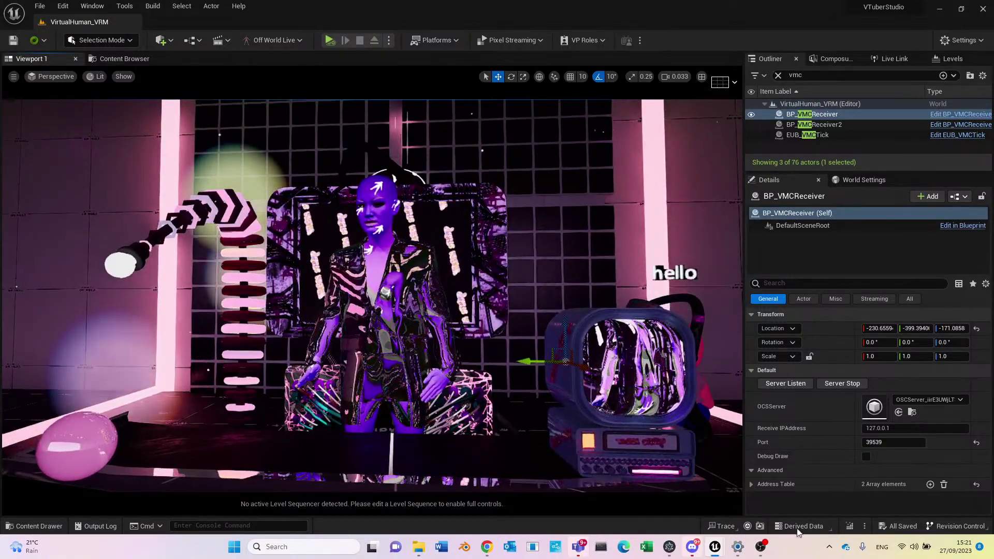
# Switch to the System Animator window so it overlays the level viewport.
pyautogui.click(761, 547)
pyautogui.click(761, 546)
pyautogui.moveTo(669, 546)
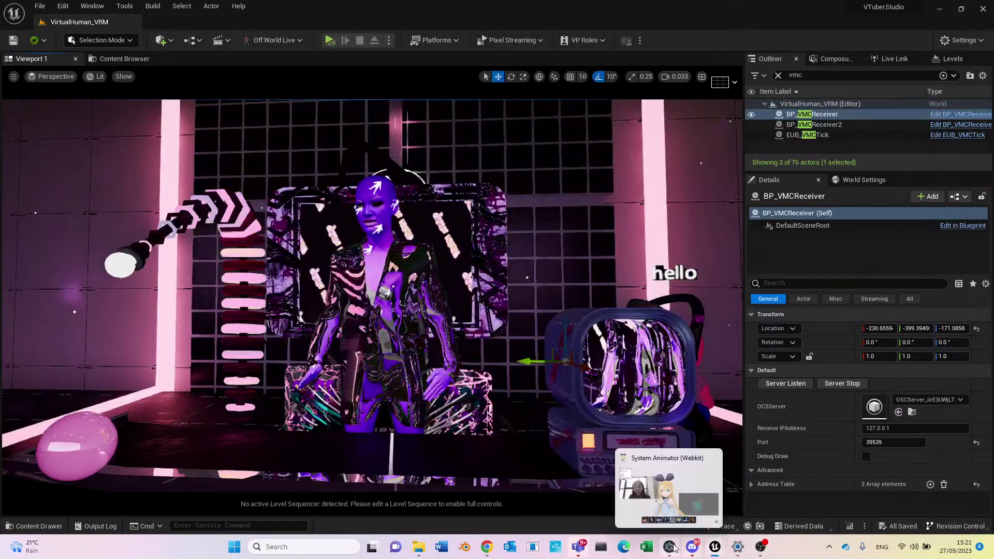
pyautogui.click(630, 478)
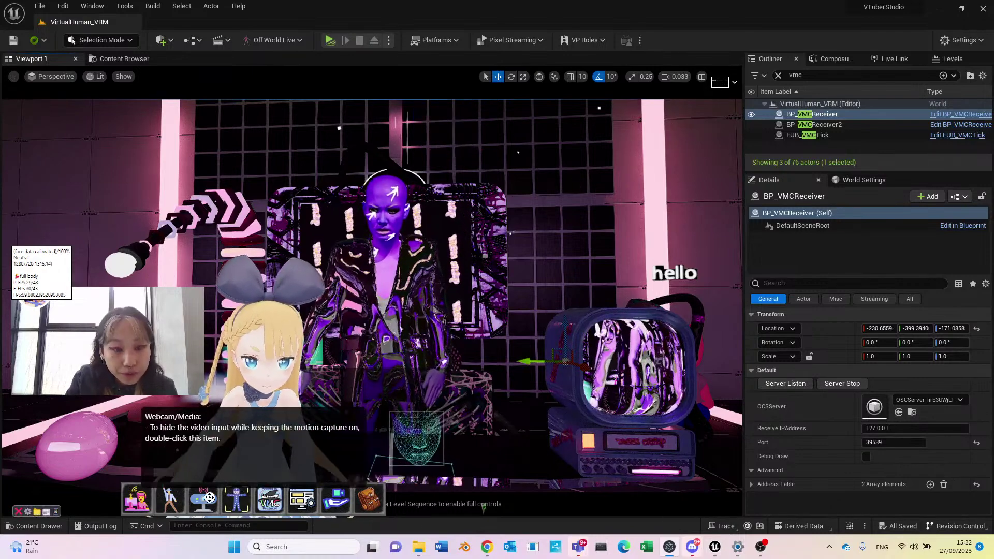
# Turn System Animator's motion capture off and re-enable it with Full body (MediaPipe Tasks Vision) tracking.
pyautogui.doubleClick(233, 497)
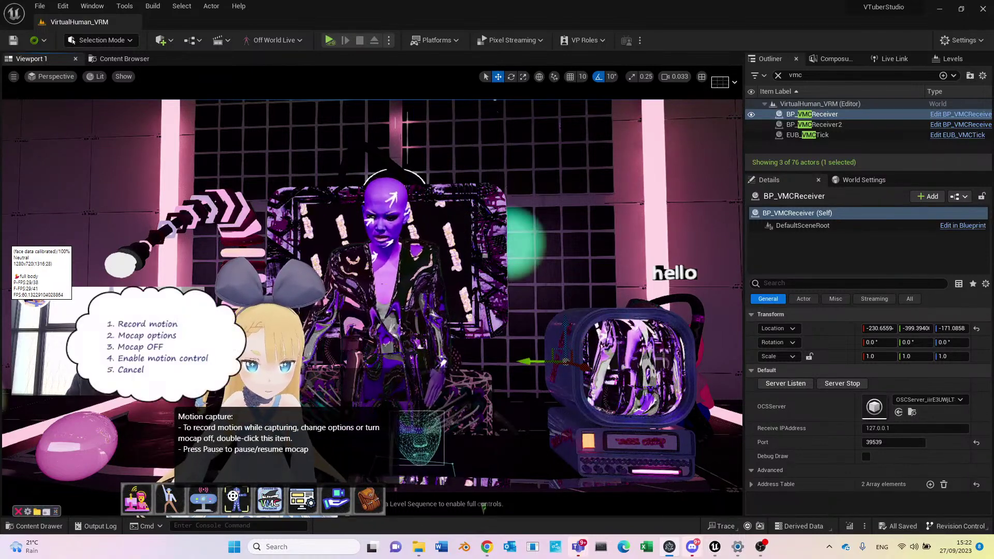
pyautogui.click(155, 336)
pyautogui.click(140, 371)
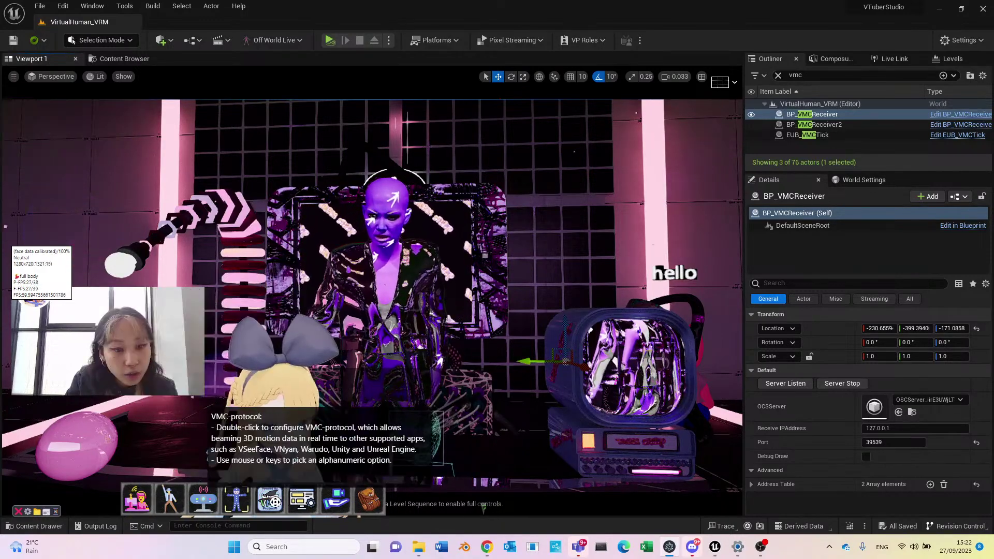
pyautogui.click(150, 349)
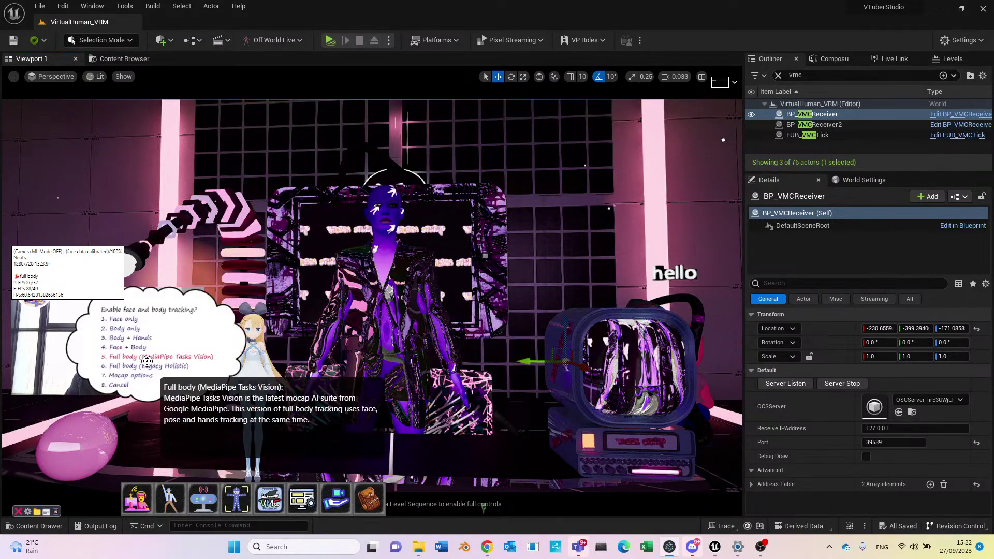
pyautogui.click(158, 356)
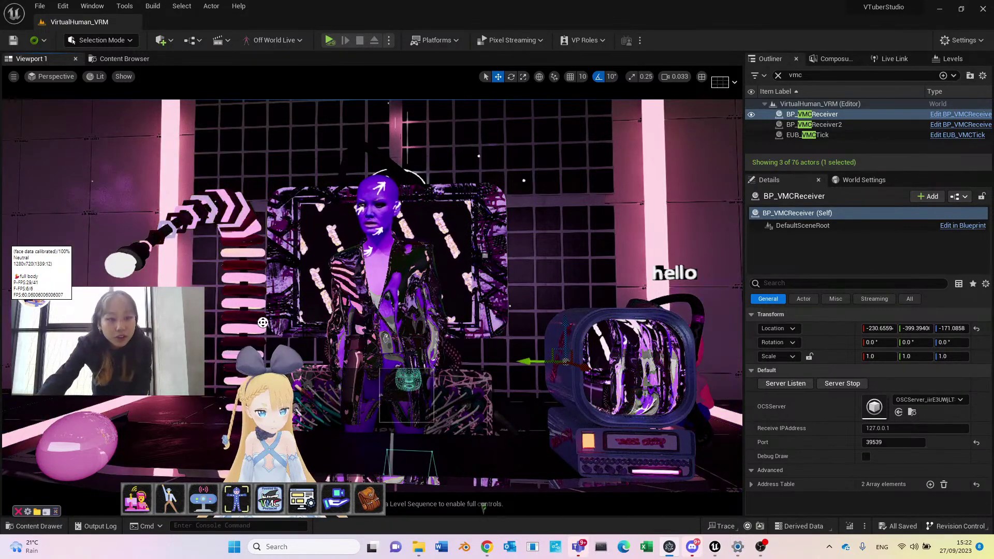
# Select the large background wall in the level viewport and bring System Animator back in front.
pyautogui.click(446, 160)
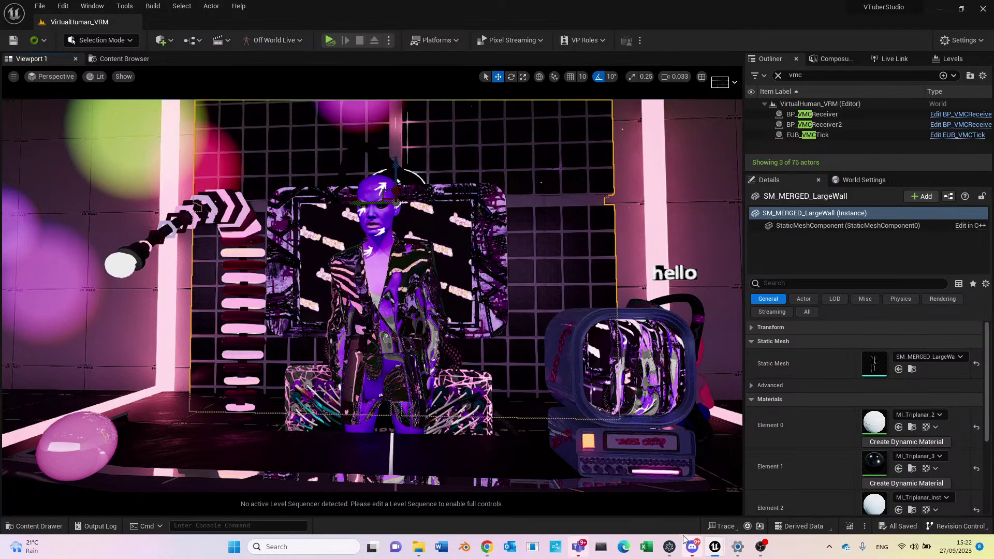
pyautogui.click(672, 547)
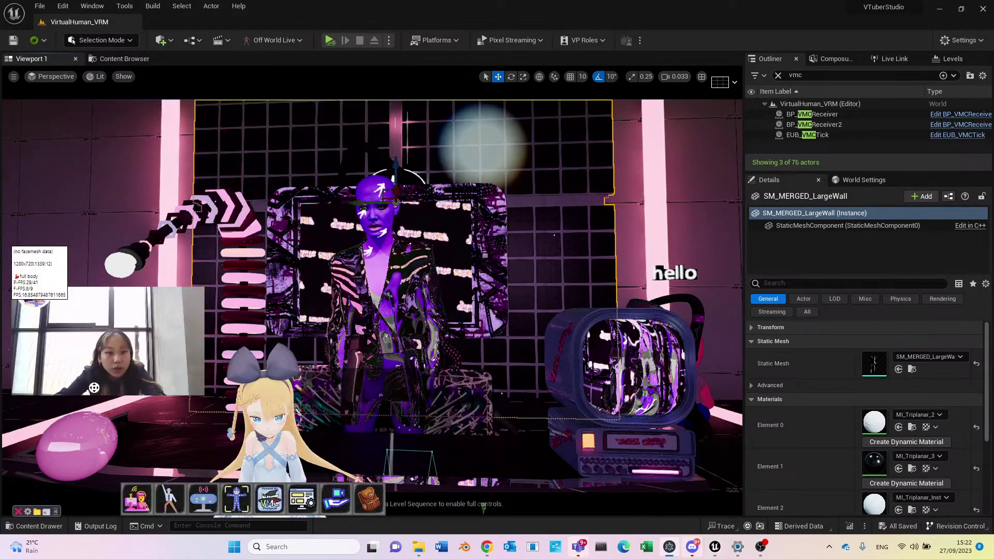
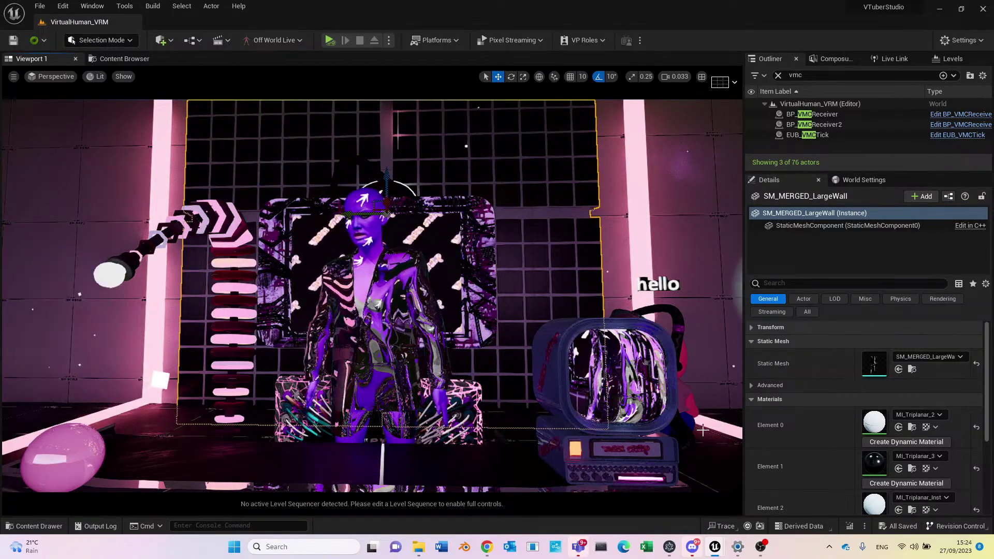
# Switch to Discord and dismiss the open participant menu, and clear the vmc search in Unreal's Outliner.
pyautogui.click(695, 549)
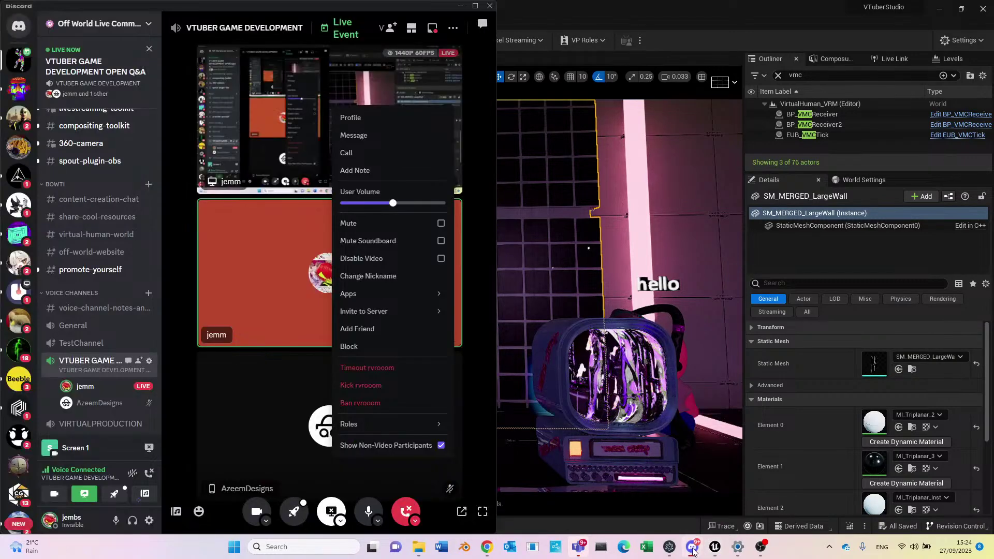
pyautogui.click(472, 243)
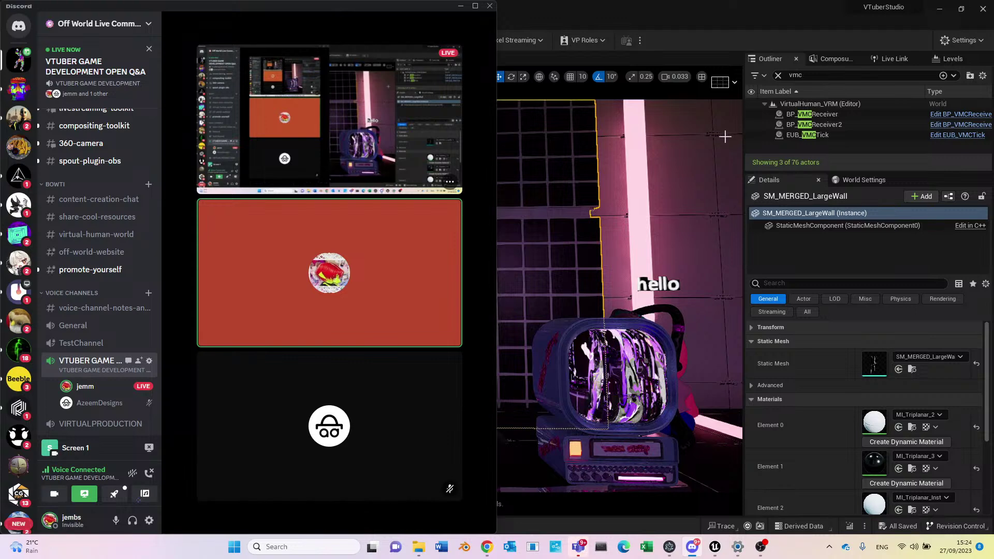
pyautogui.click(778, 75)
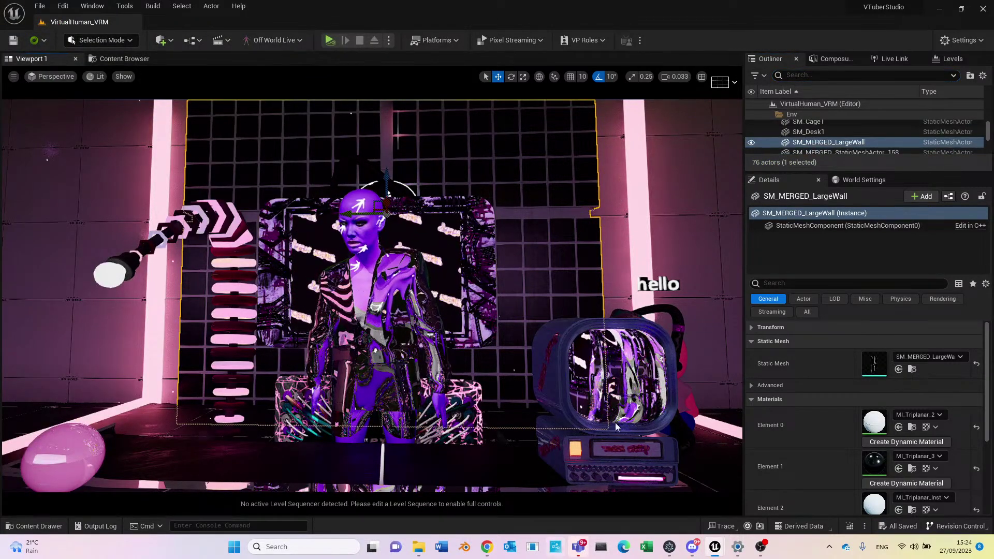
pyautogui.scroll(-1, 820, 139)
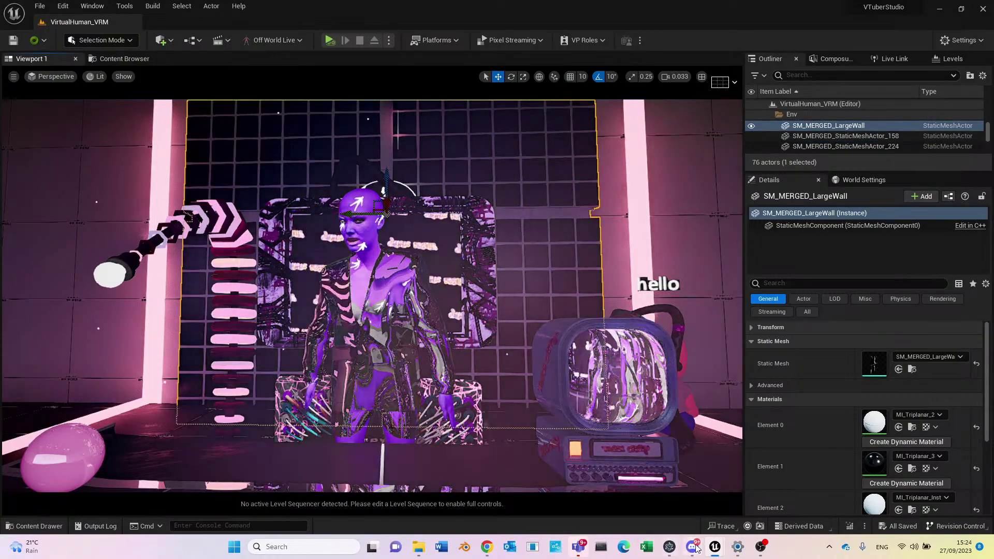
# Bring up System Animator's capture view and check the participants in the Discord voice channel.
pyautogui.moveTo(669, 549)
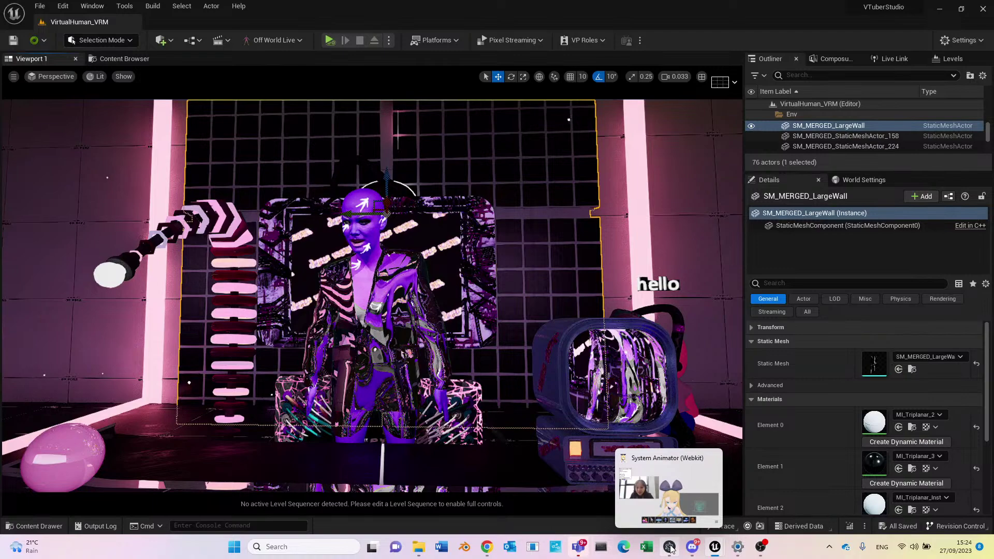
pyautogui.click(669, 548)
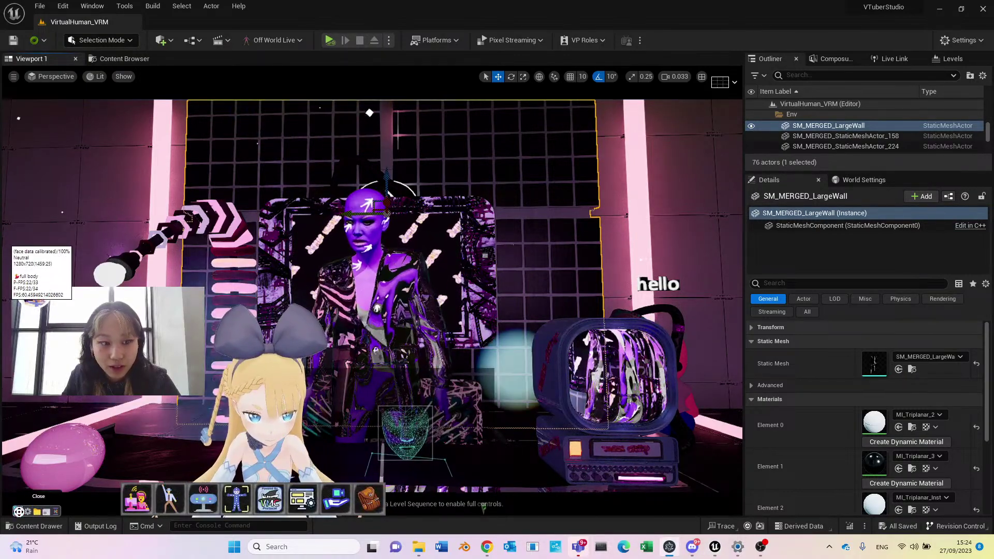
pyautogui.click(693, 548)
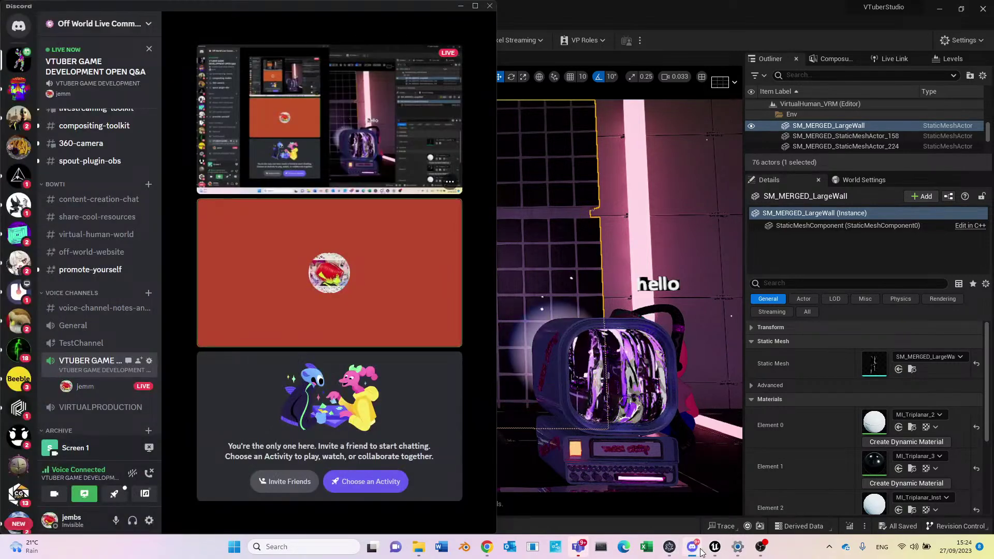
pyautogui.click(693, 547)
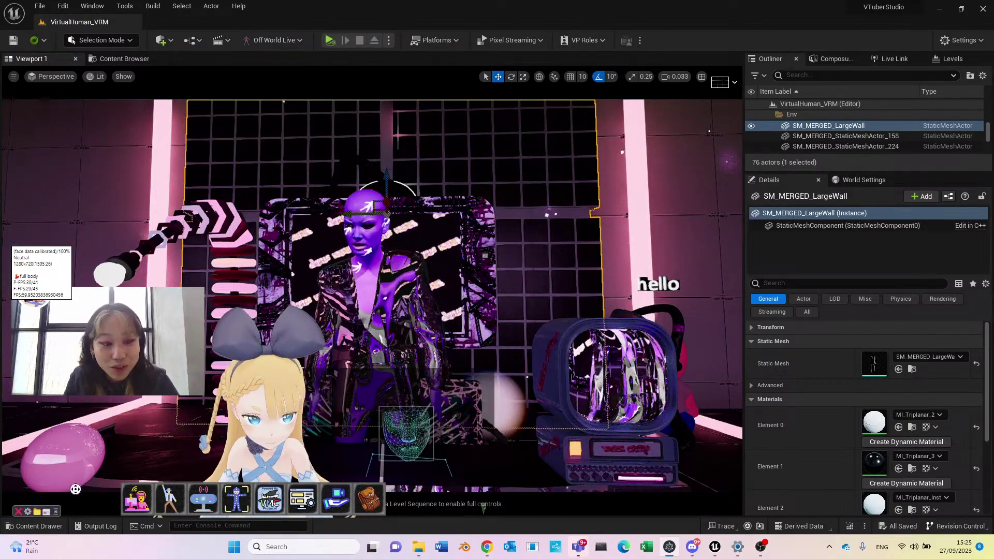
pyautogui.moveTo(19, 511)
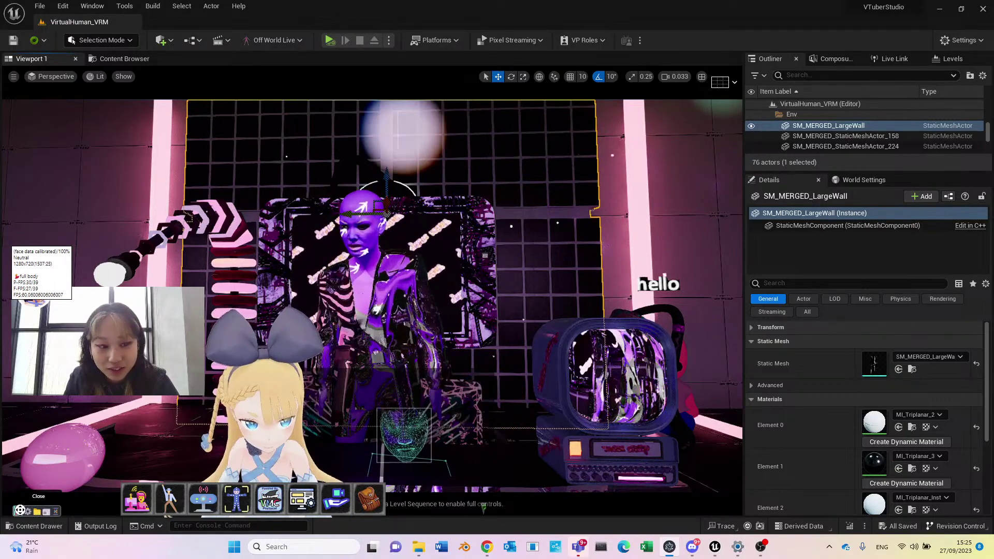